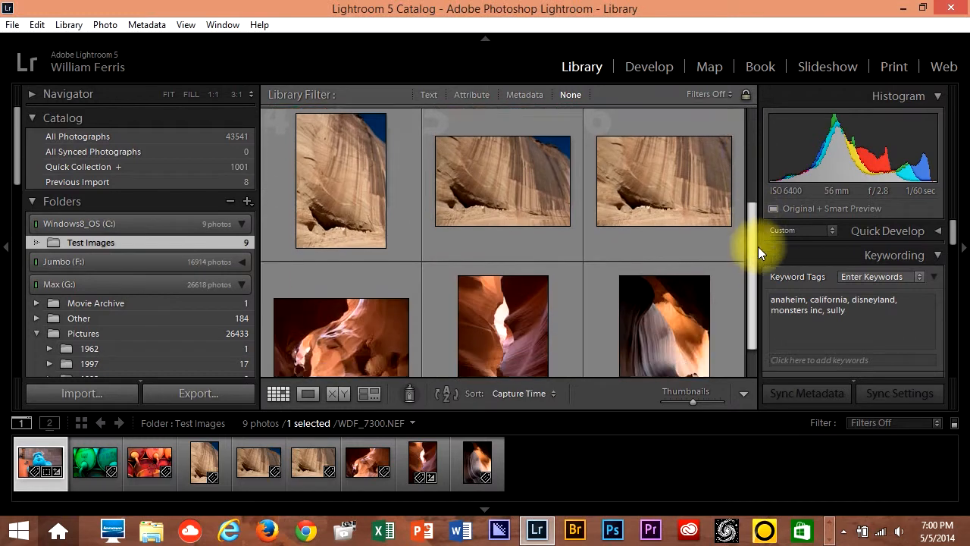
Open the last canyon photo, WDF_9709.NEF, for developing and hide the filmstrip to enlarge the image area
left_click_drag(757, 247, 762, 321)
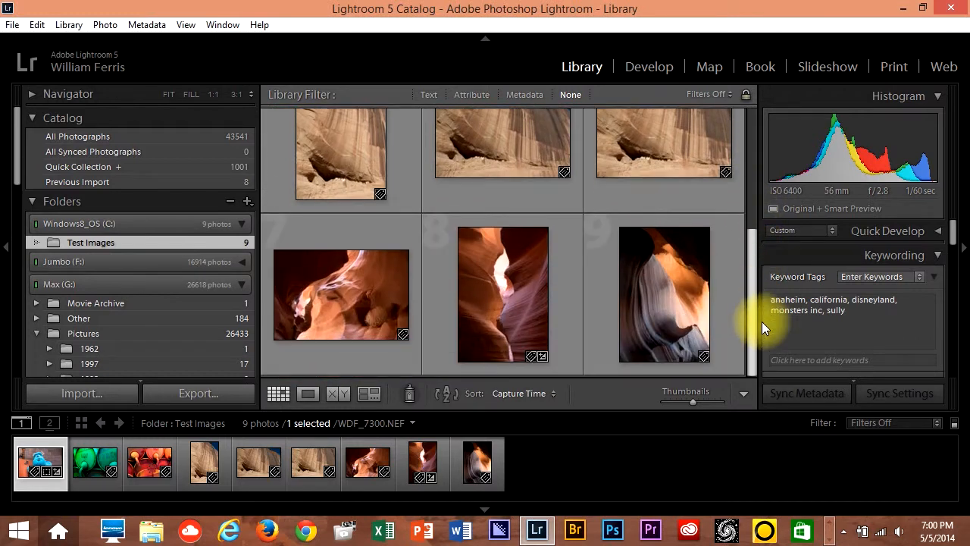
left_click(725, 297)
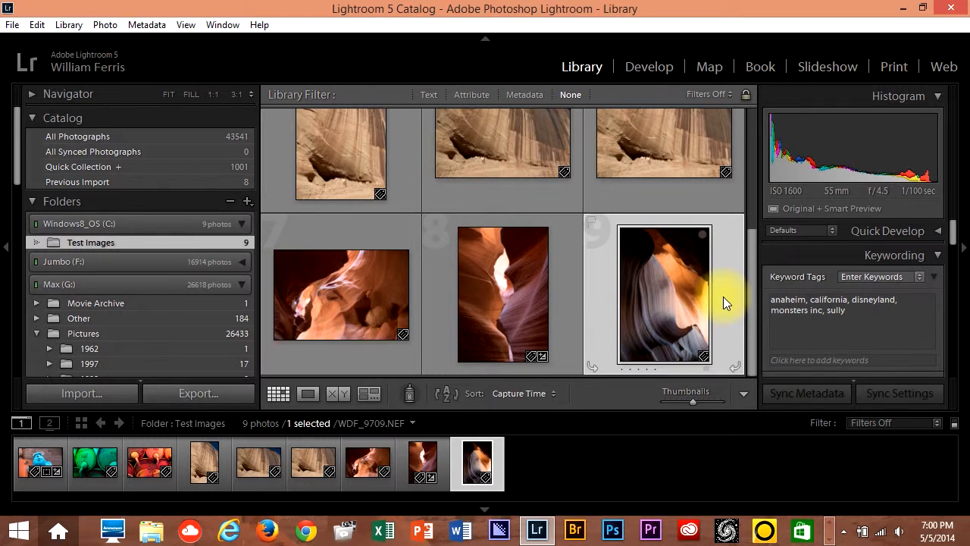
key("d")
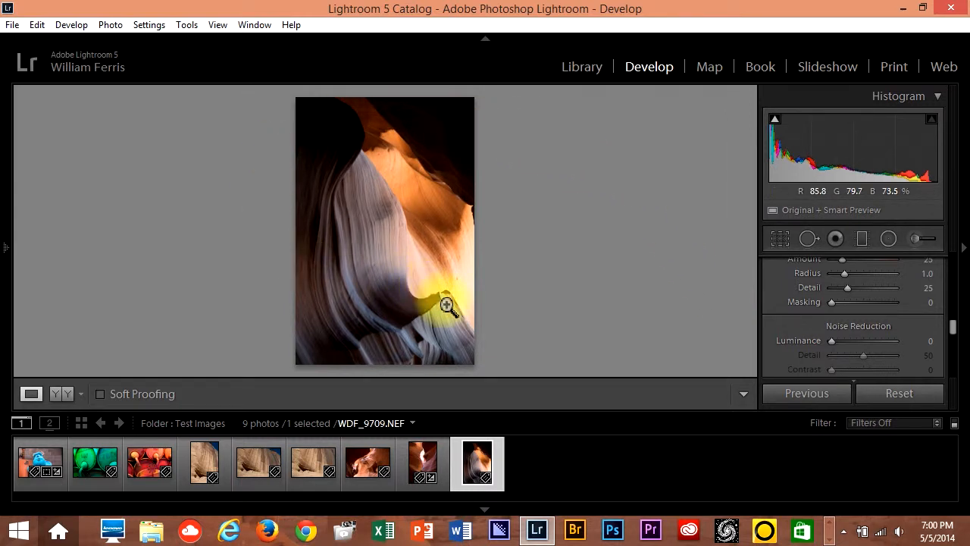
left_click(485, 511)
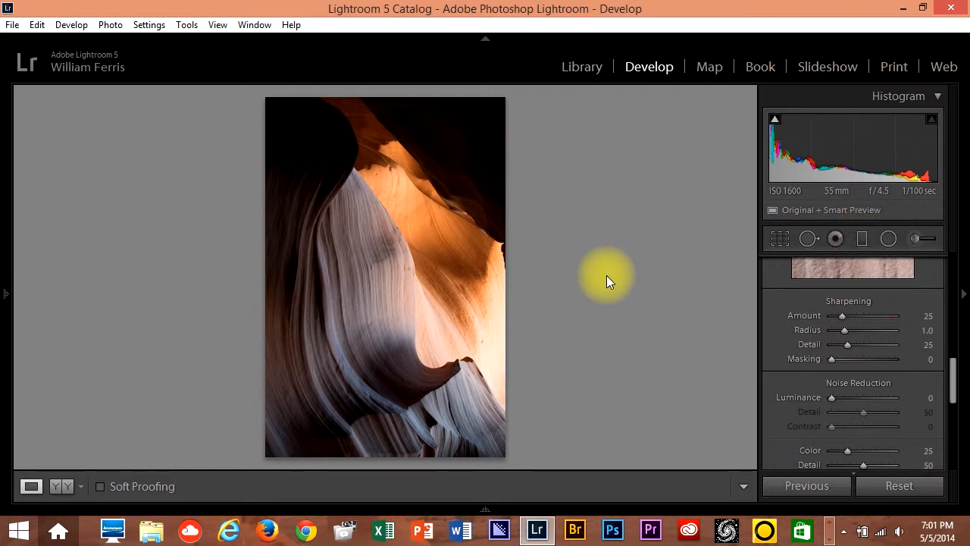
Add a graduated filter over the photo's dark upper-right corner, angled along the rock edge, with Exposure 2.00
key("m")
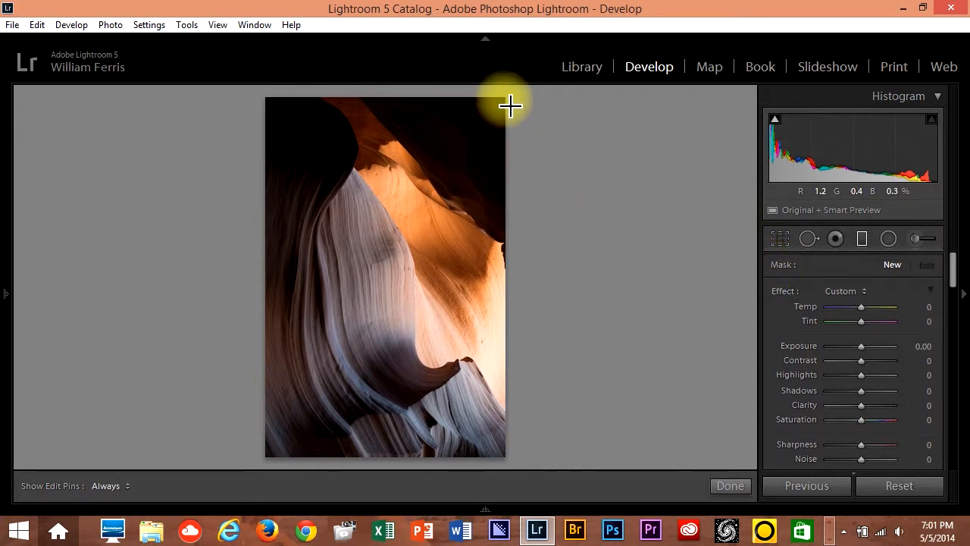
left_click_drag(502, 101, 431, 186)
left_click_drag(510, 253, 506, 254)
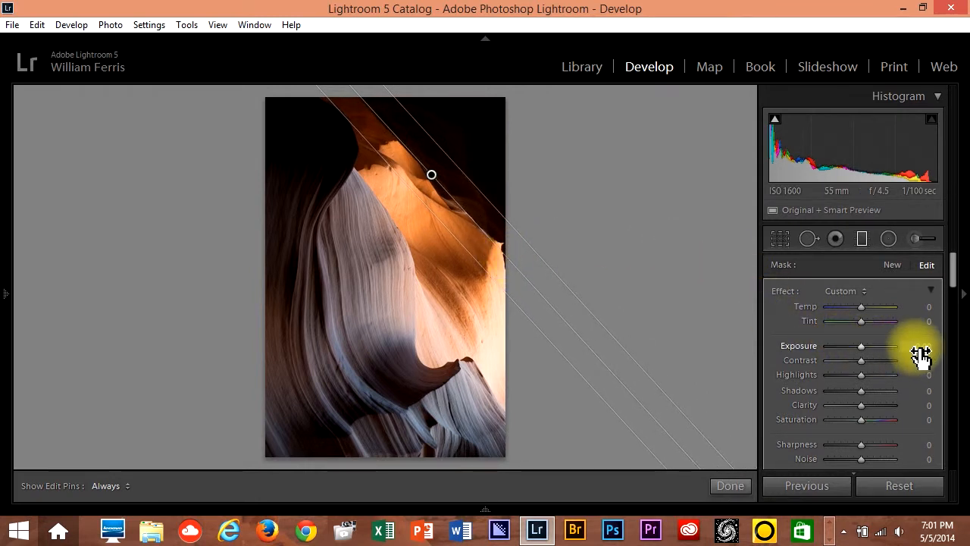
left_click_drag(920, 351, 943, 352)
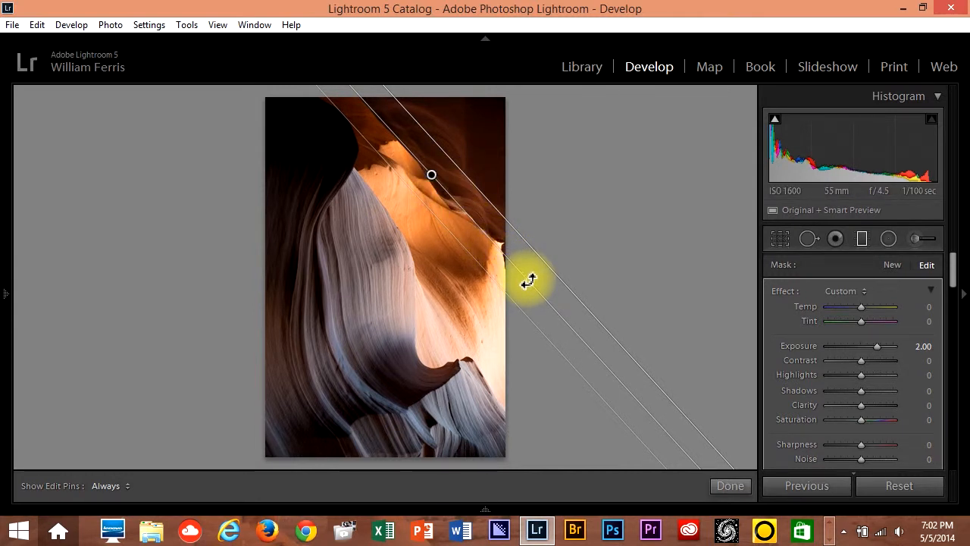
left_click_drag(528, 278, 535, 276)
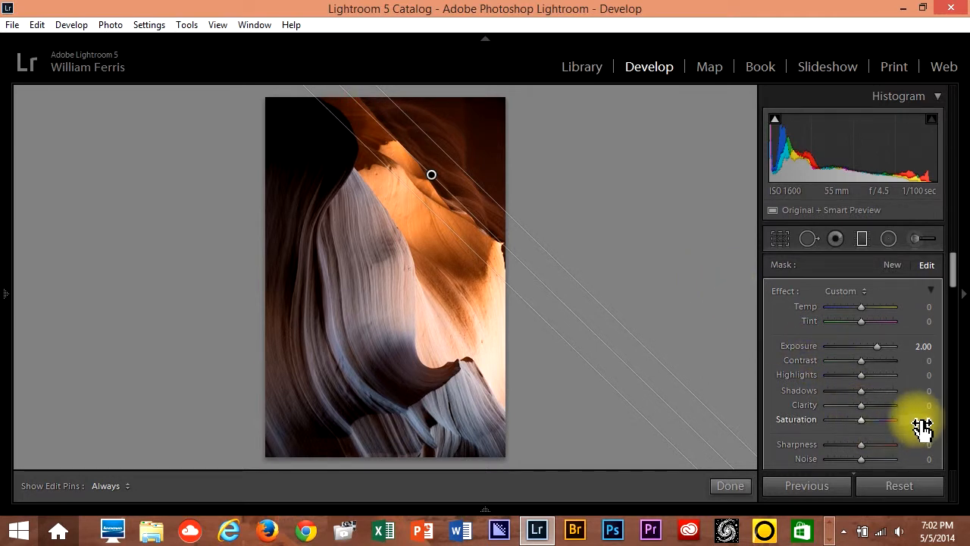
Set the upper-right graduated filter's Saturation to 20 and Shadows to 15, and slightly widen its transition
left_click_drag(922, 426, 936, 427)
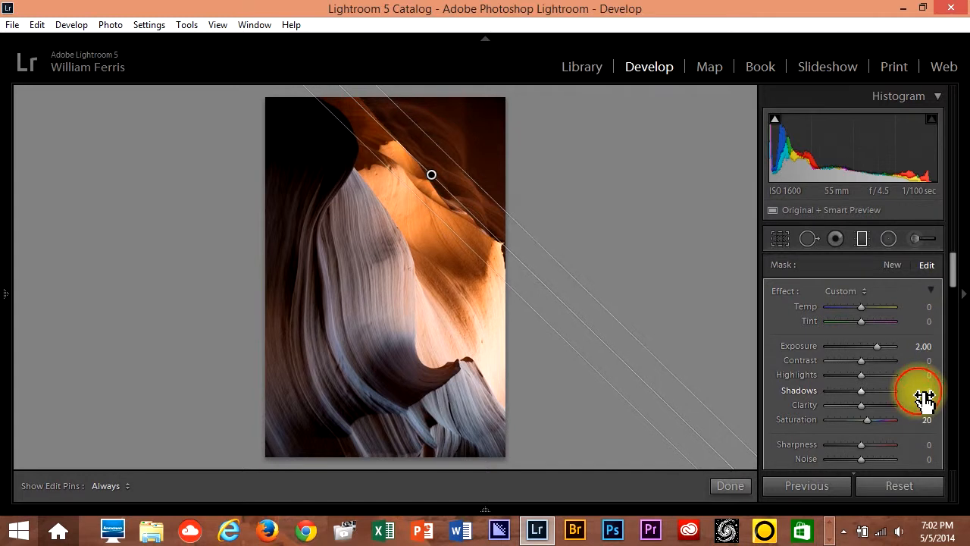
left_click_drag(926, 397, 938, 397)
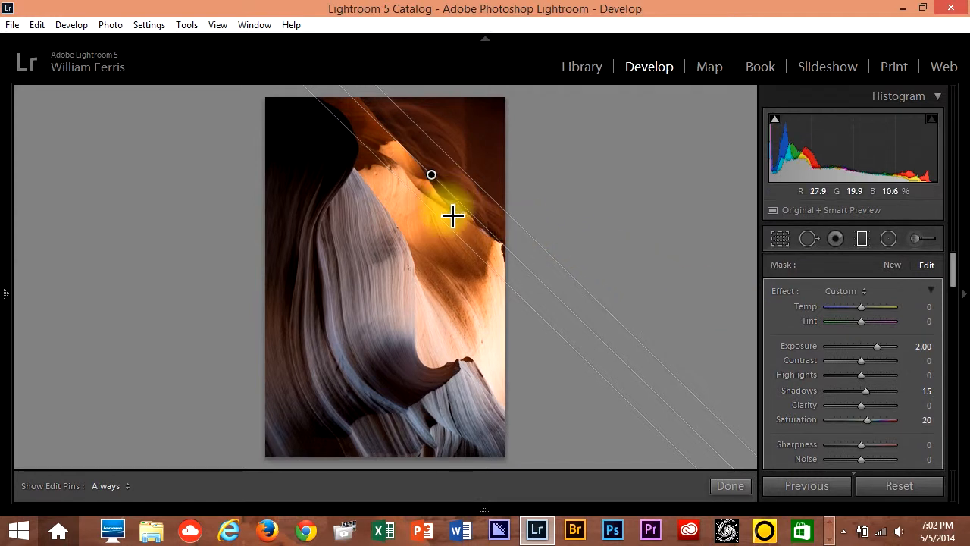
left_click_drag(446, 224, 437, 231)
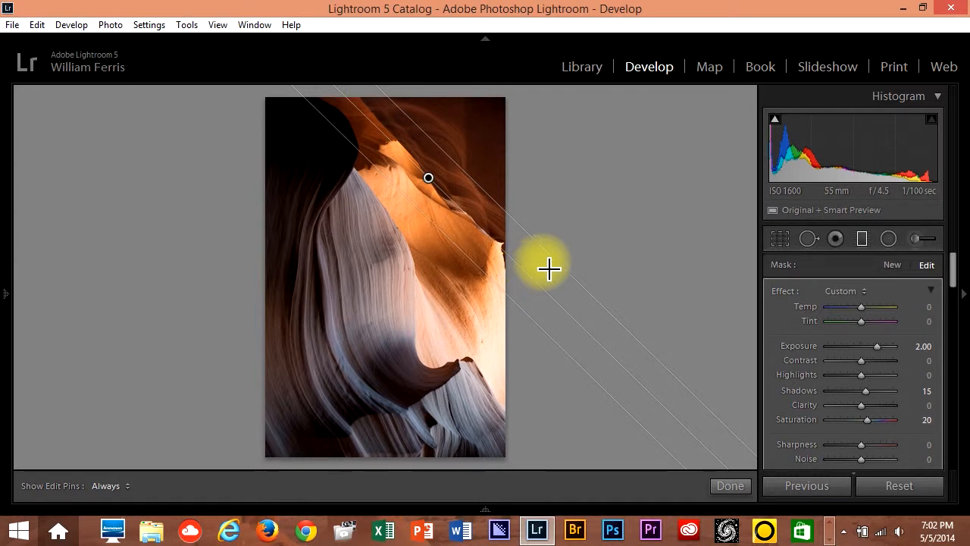
Add a second graduated filter from the photo's lower-left corner to the bright rock edge, with Exposure 0.40
left_click(892, 265)
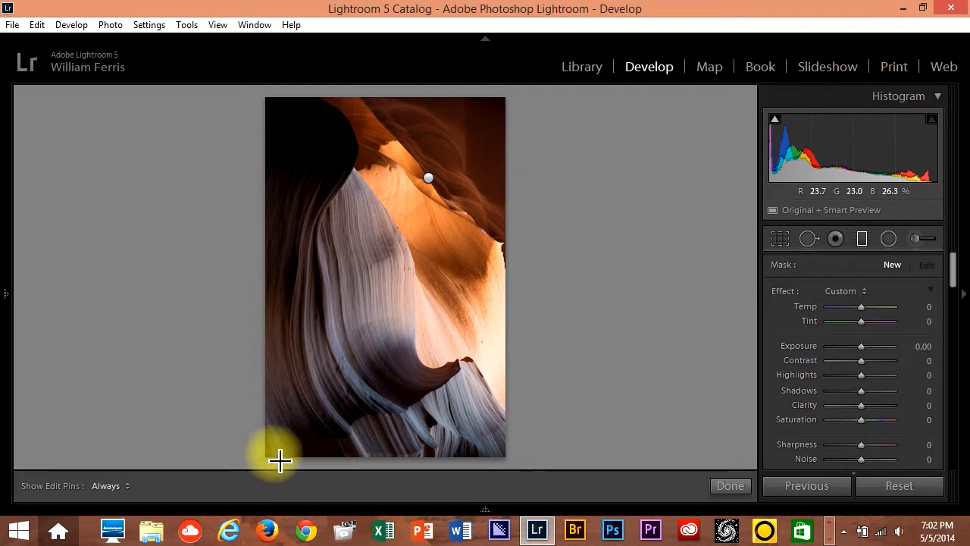
left_click_drag(270, 461, 412, 325)
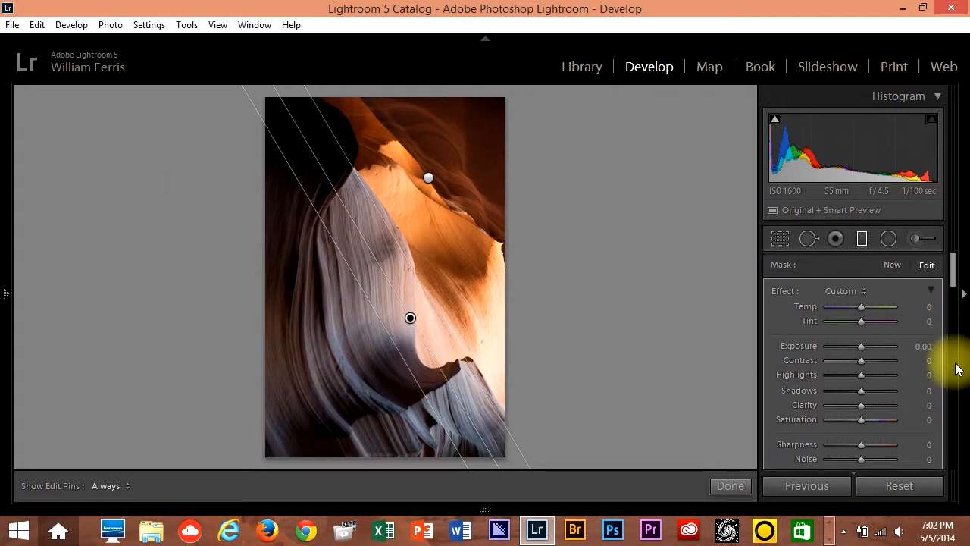
left_click_drag(924, 348, 947, 349)
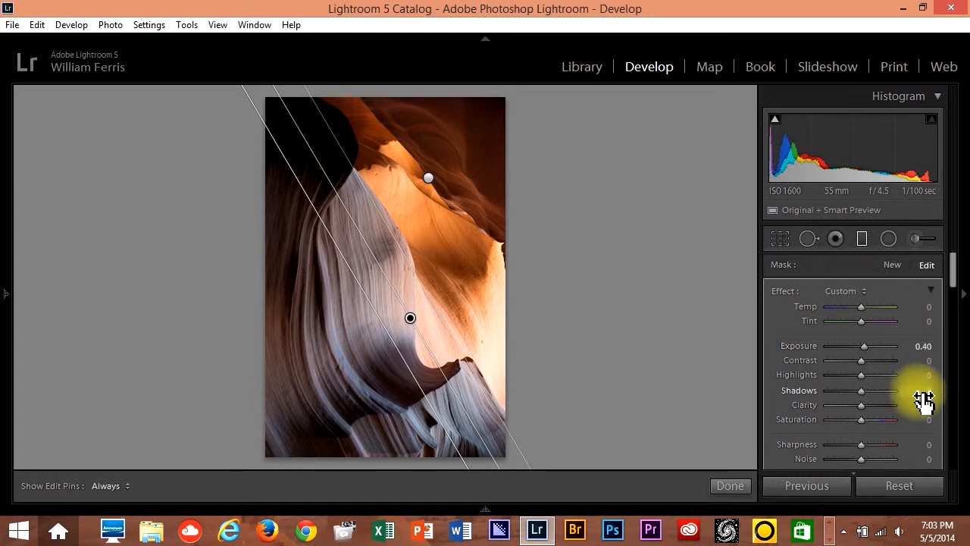
Set the lower-left graduated filter's Shadows to 30 and Saturation to 35
mouse_move(922, 401)
left_mouse_down()
mouse_move(941, 402)
mouse_move(927, 390)
left_mouse_up()
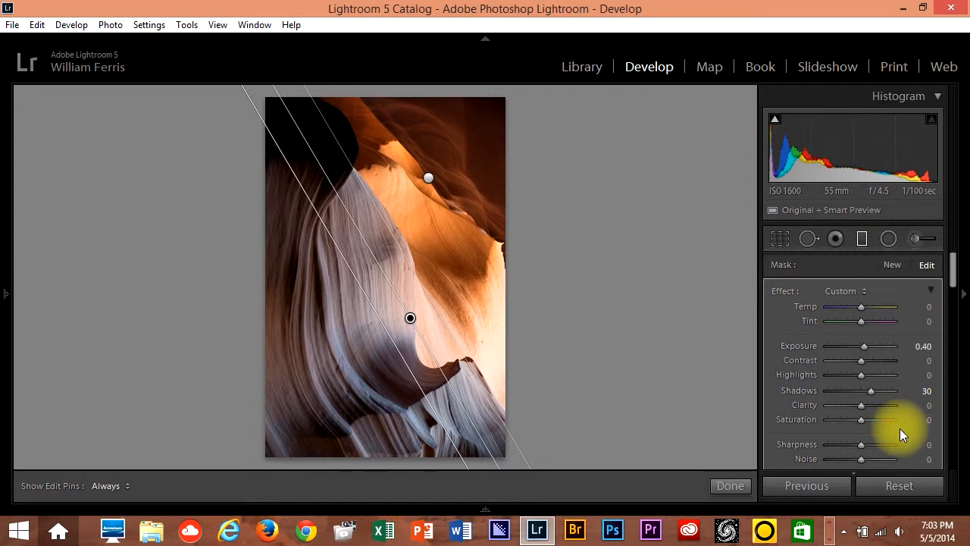
left_click_drag(921, 425, 945, 426)
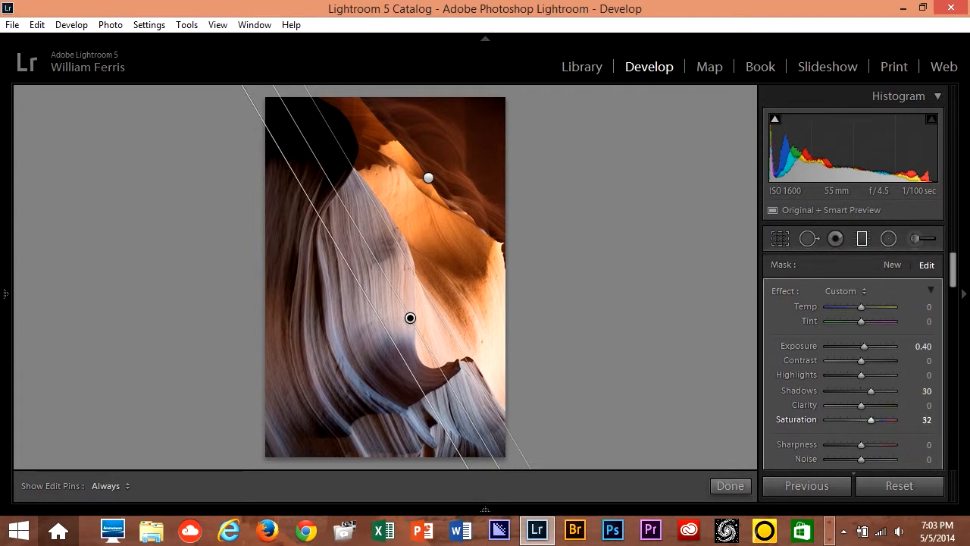
left_click_drag(946, 426, 946, 425)
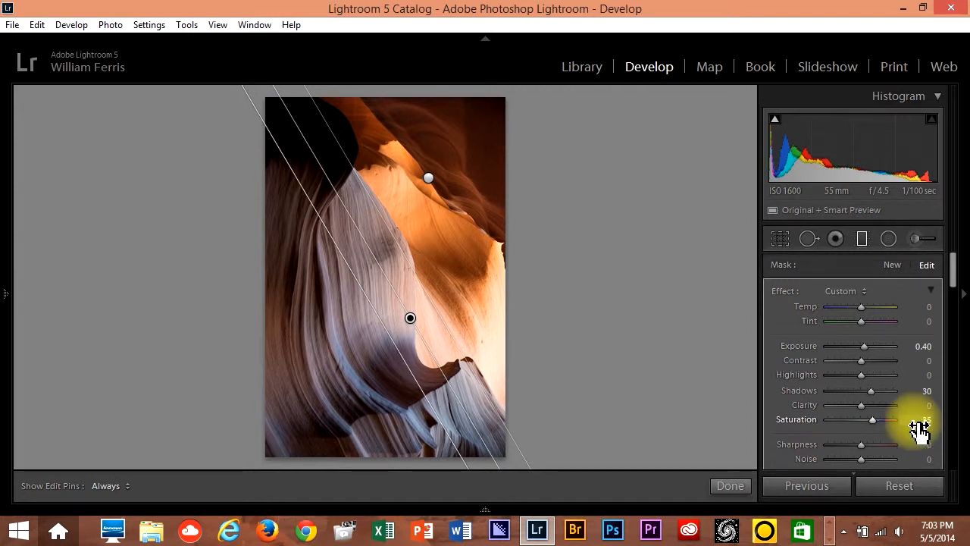
Add a third graduated filter over the photo's dark upper-left corner with Exposure 1.20, and close the Graduated Filter tool
left_click(893, 264)
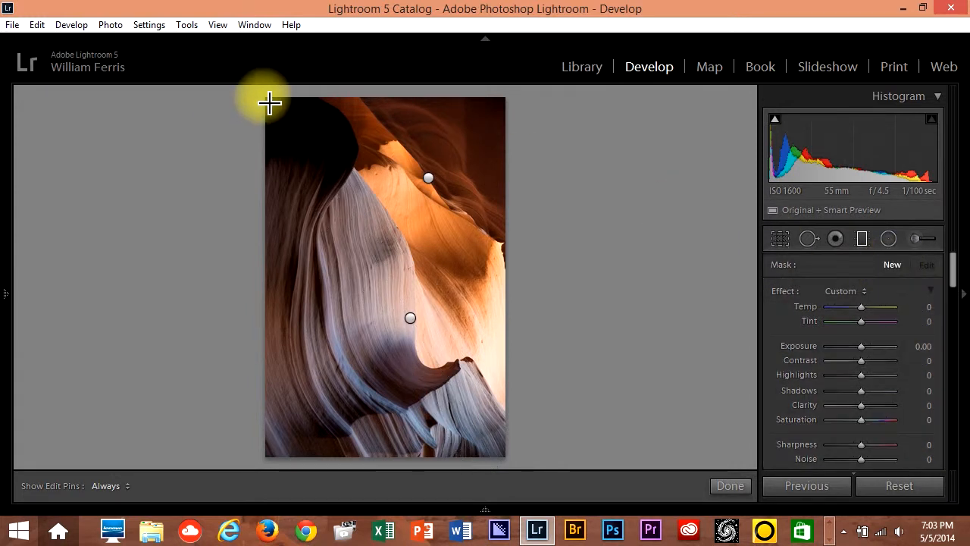
left_click_drag(270, 103, 359, 195)
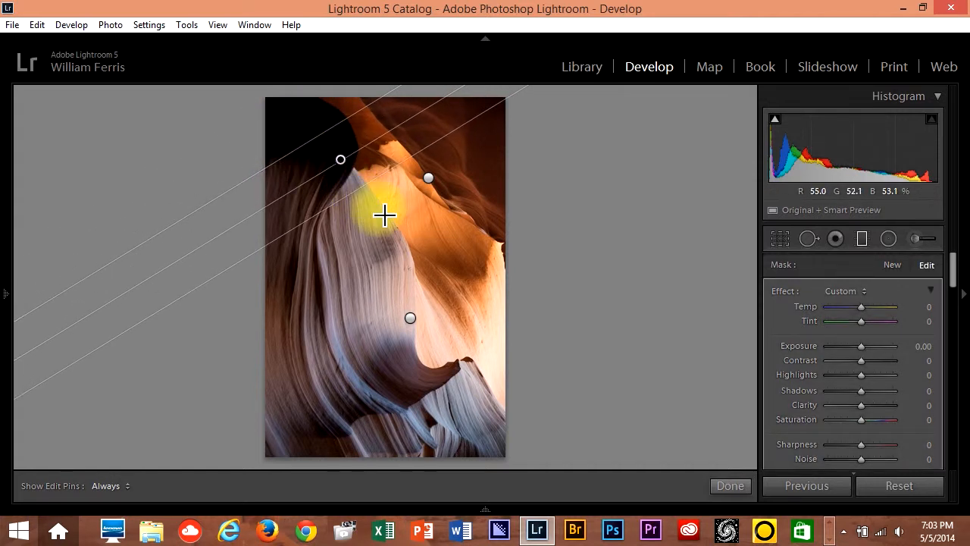
left_click_drag(923, 346, 946, 346)
key("Down")
key("Down")
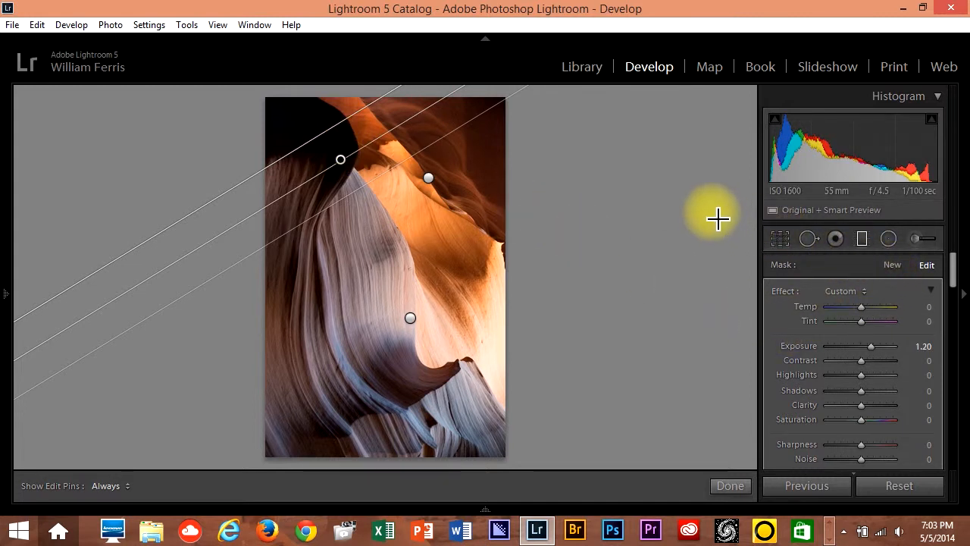
left_click(862, 239)
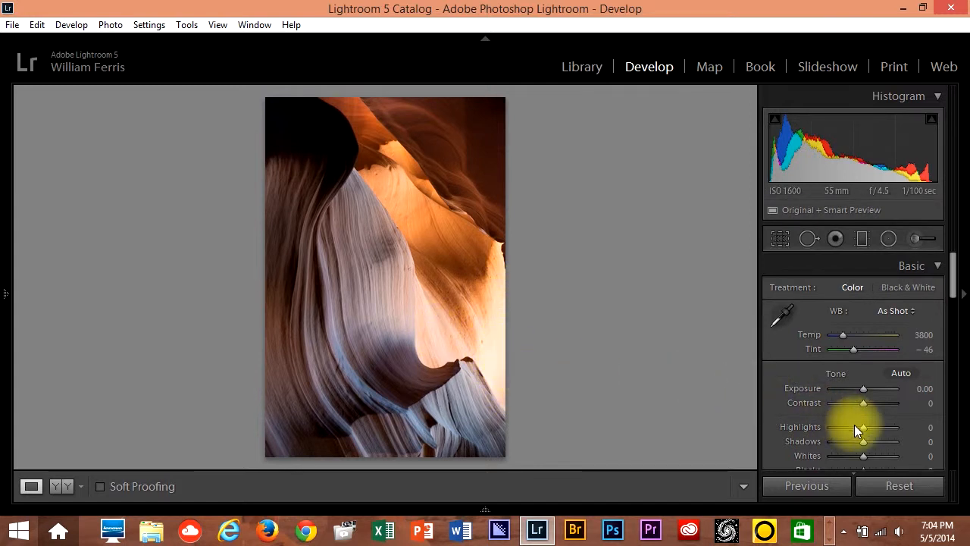
Set the photo's overall Highlights to -90 and its sharpening Amount to 50
left_click_drag(952, 281, 865, 319)
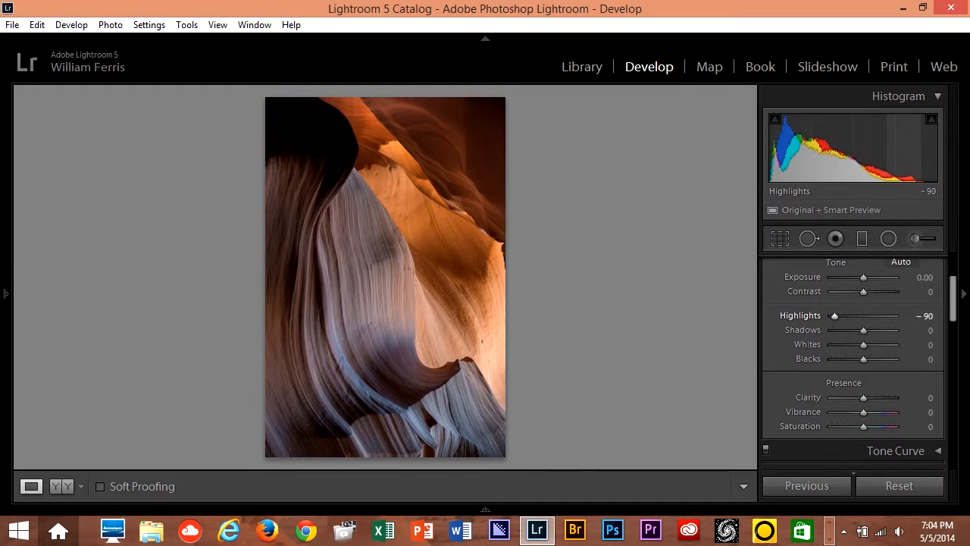
left_click_drag(864, 320, 920, 325)
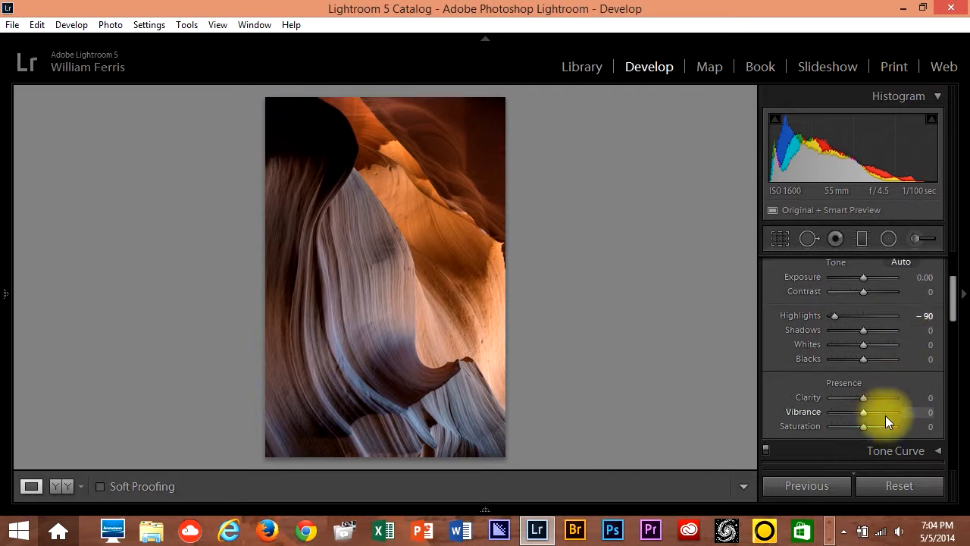
left_click(952, 296)
left_click_drag(953, 296, 968, 381)
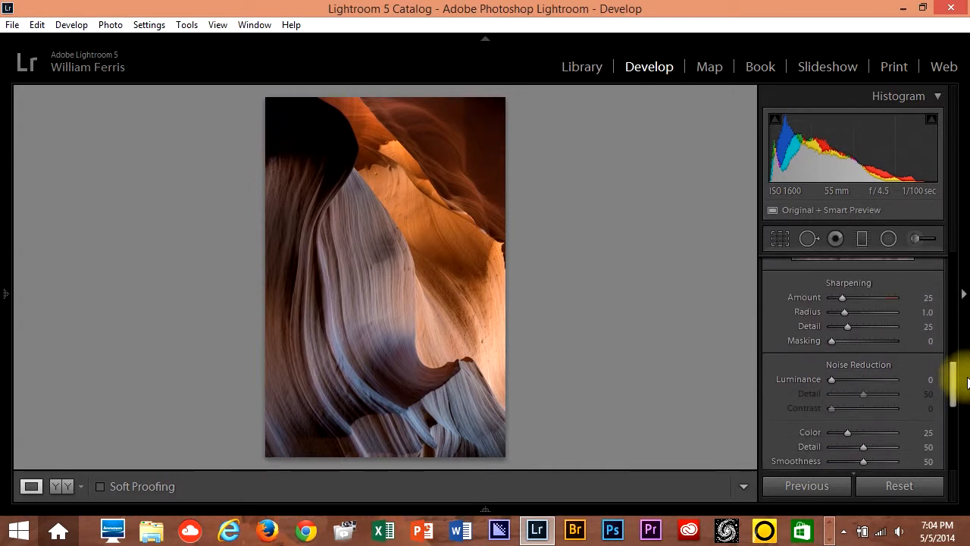
left_click_drag(926, 301, 933, 301)
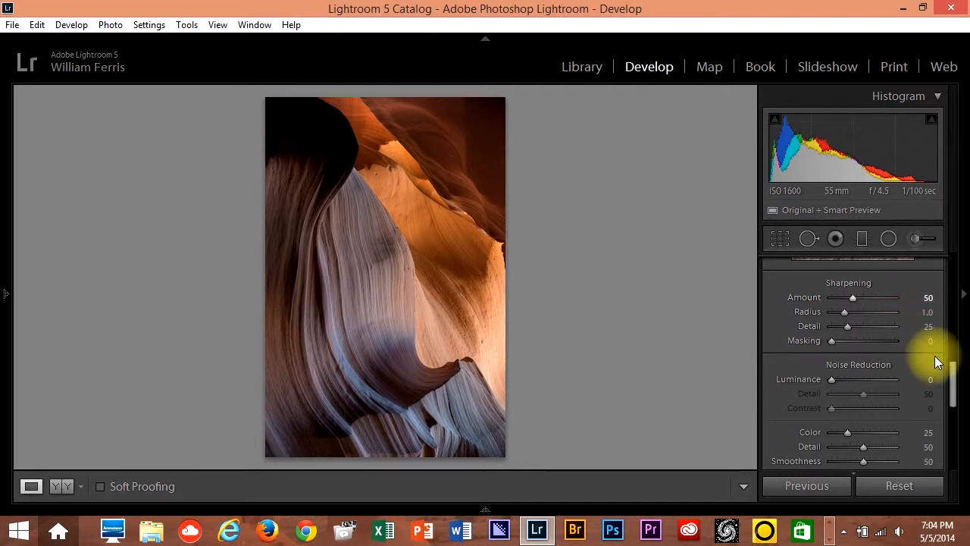
Set Luminance noise reduction to 8 while inspecting the rock texture up close, and return to the full photo
left_click(404, 275)
left_click_drag(476, 278, 301, 316)
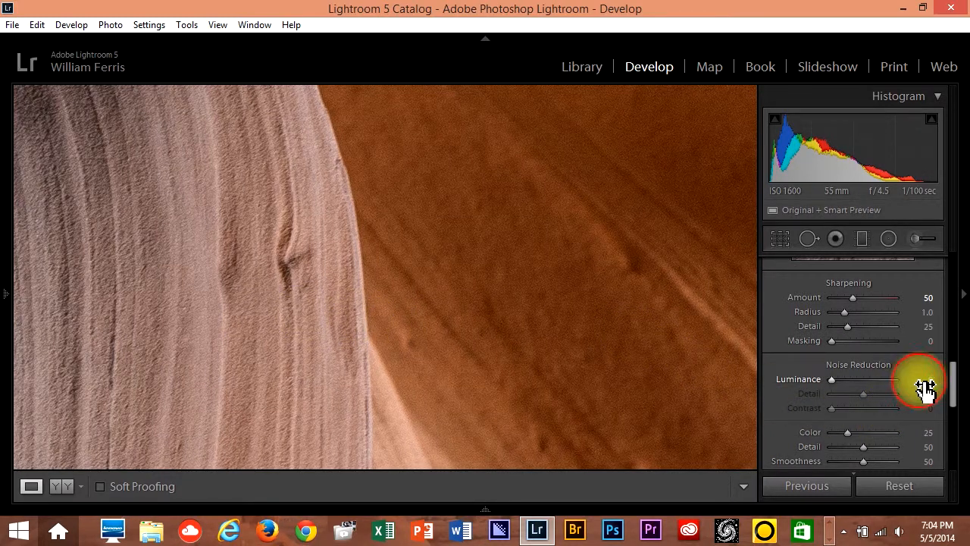
left_click_drag(923, 387, 931, 386)
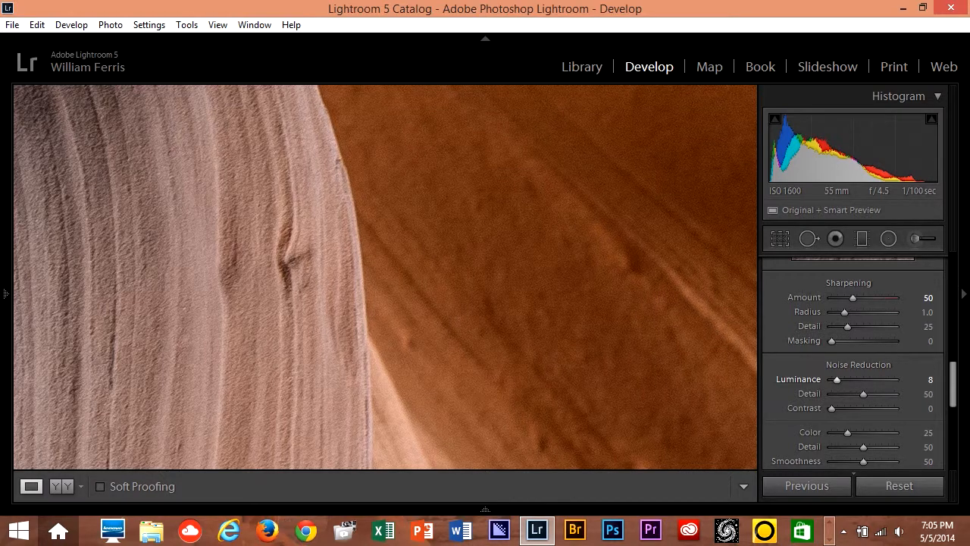
left_click(314, 224)
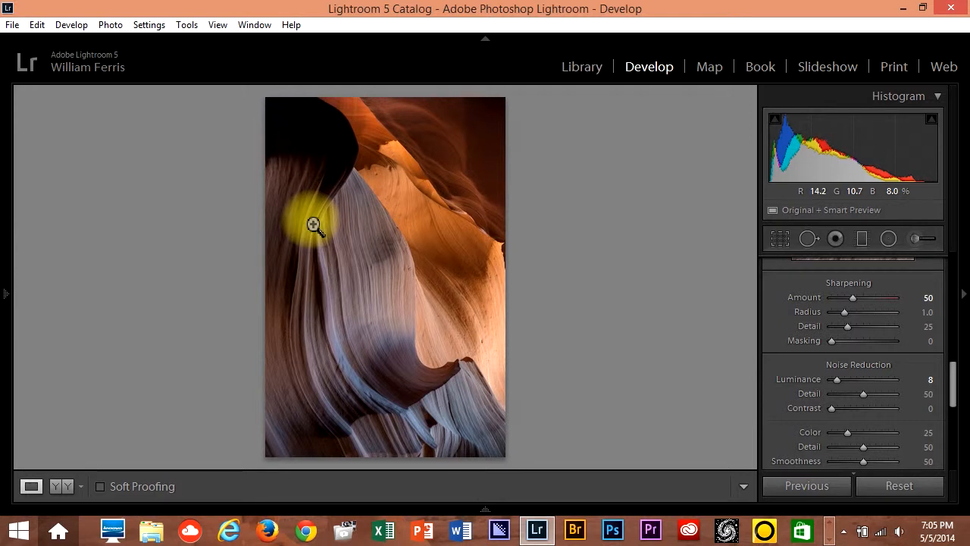
Set the photo's overall Saturation to +15
left_click_drag(954, 386, 937, 305)
left_click(928, 410)
type("12")
key("Return")
key("Up")
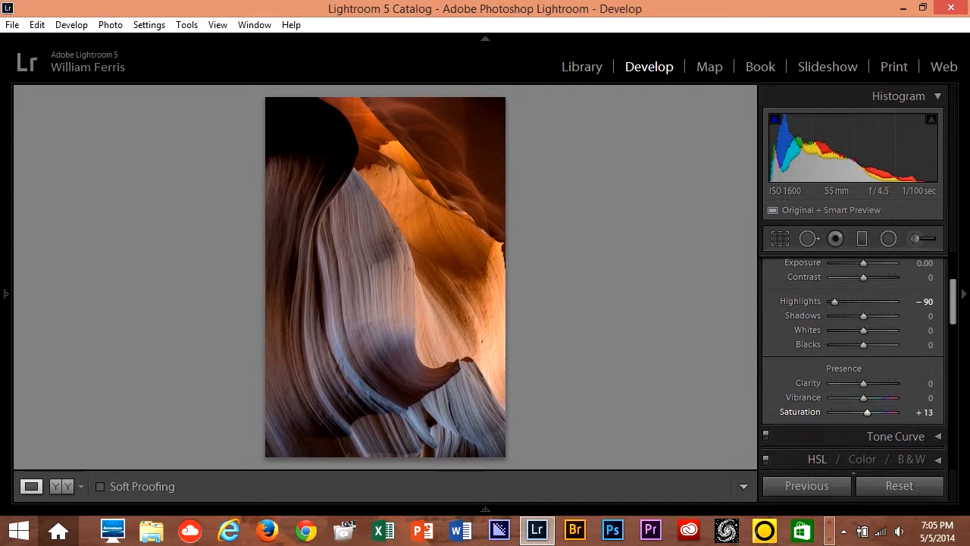
key("Up")
key("Up")
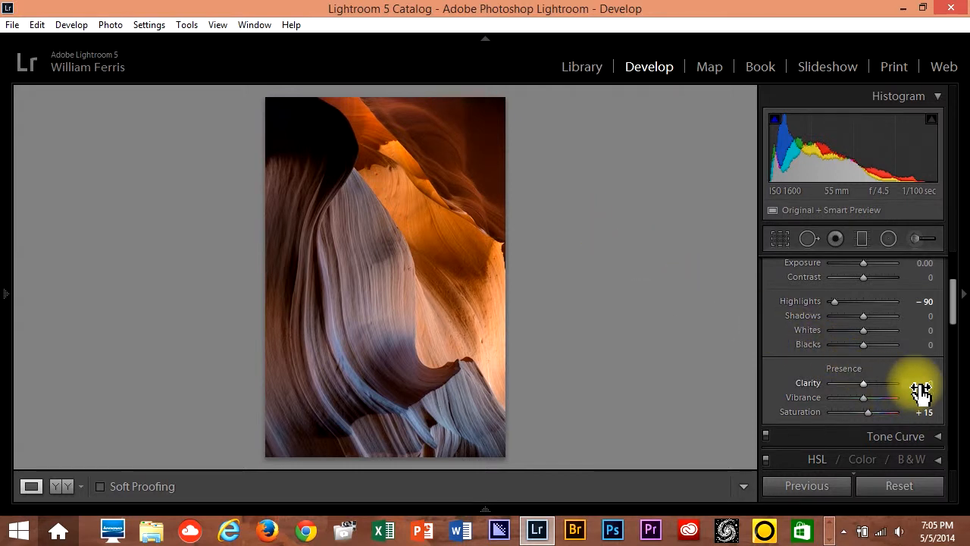
Increase the photo's overall Clarity
key("Up")
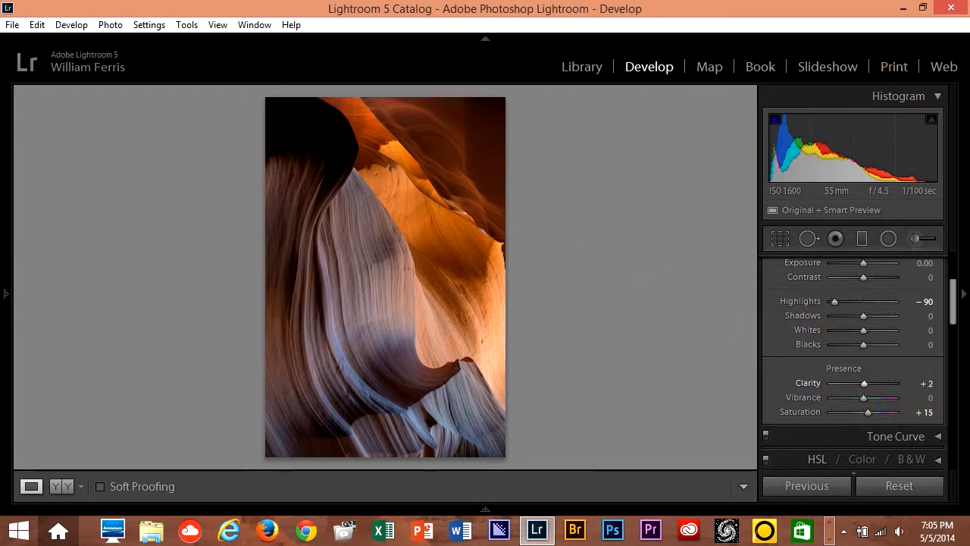